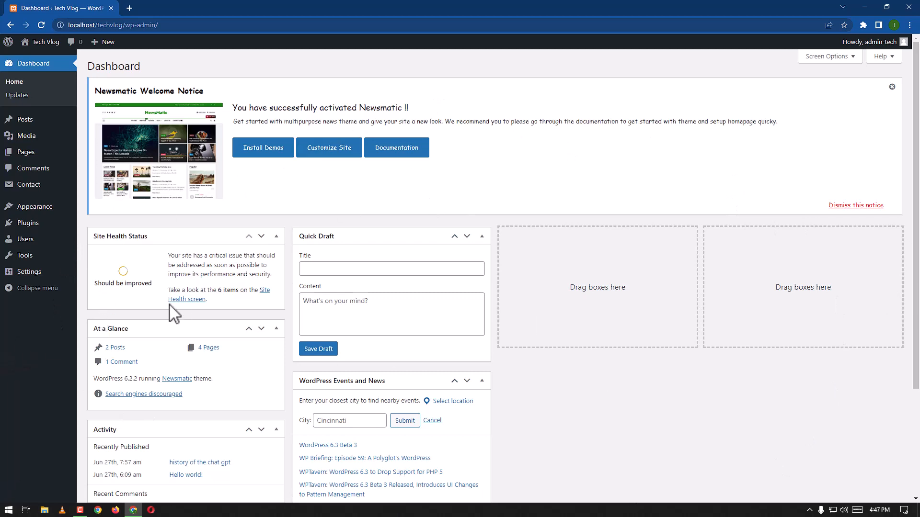
Search the plugin directory for "nextgen gallery" on the page for adding new plugins
mouse_move(28, 225)
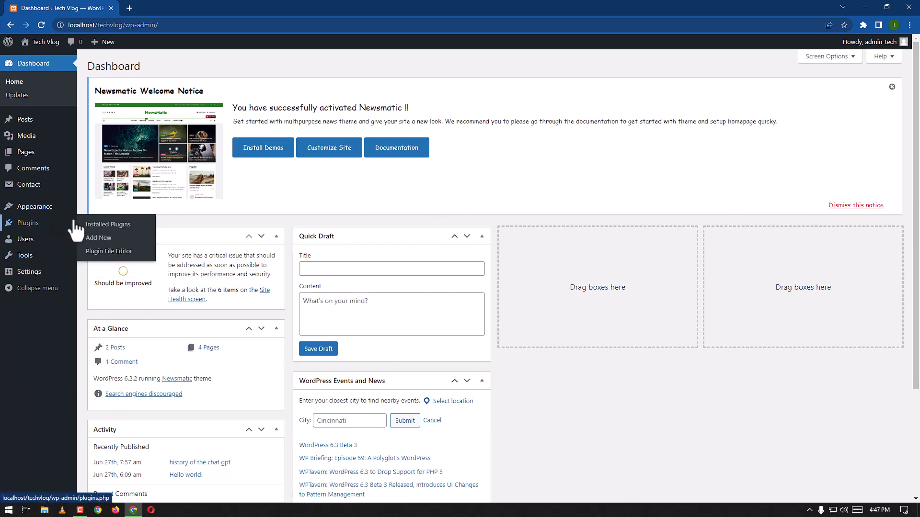
left_click(102, 239)
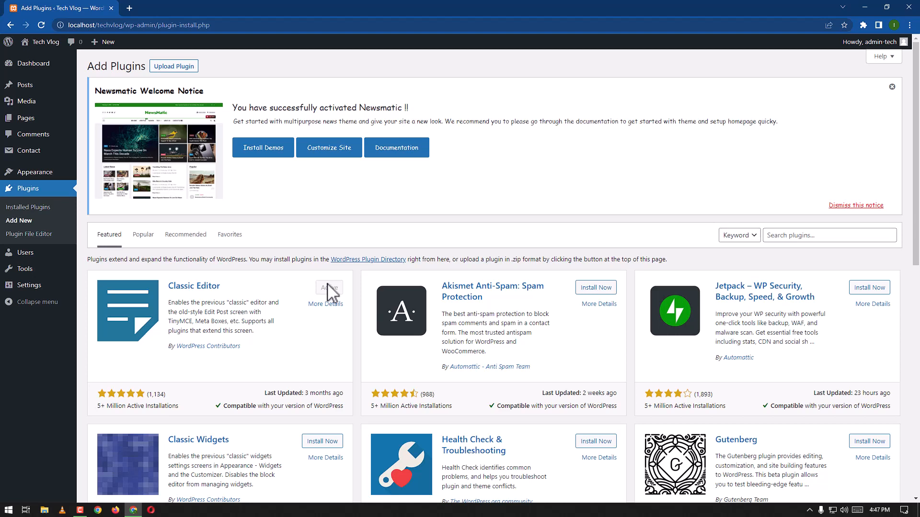
left_click(832, 236)
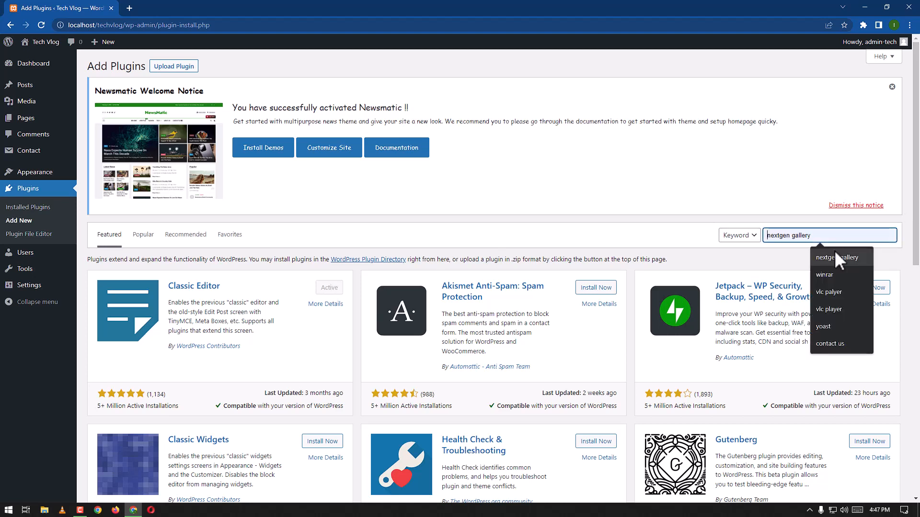
left_click(835, 258)
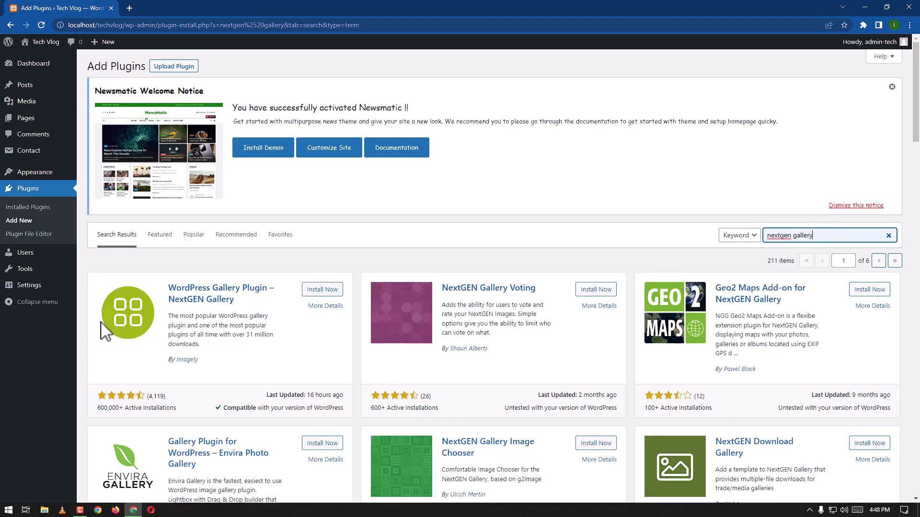
Install and activate the WordPress Gallery Plugin – NextGEN Gallery by Imagely
left_click(322, 292)
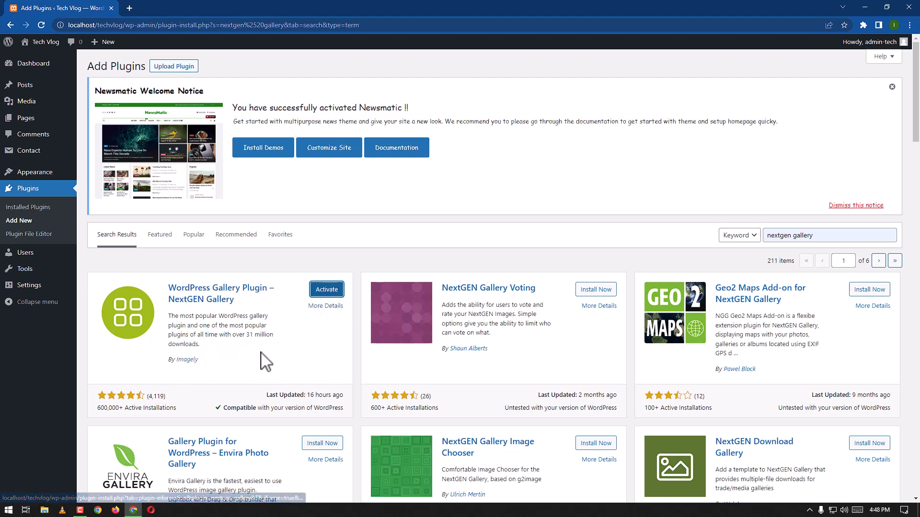
left_click(326, 293)
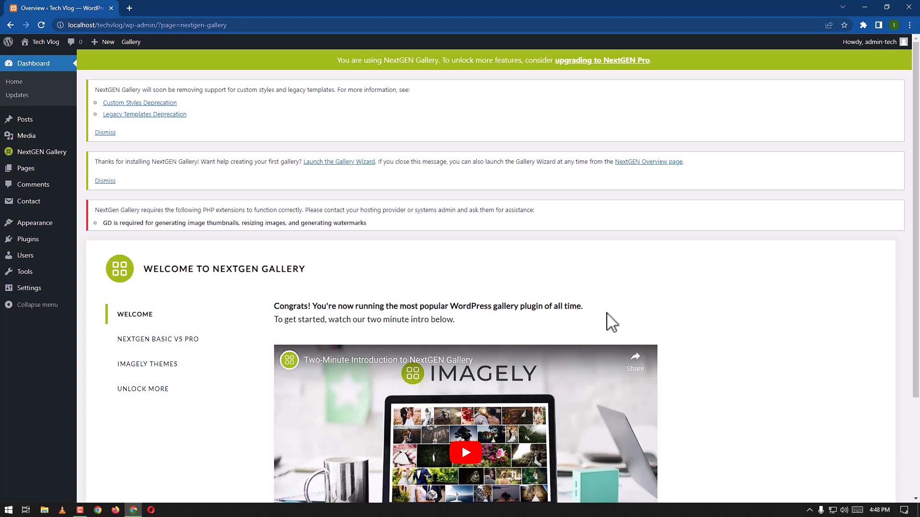
scroll(621, 321, "down", 3)
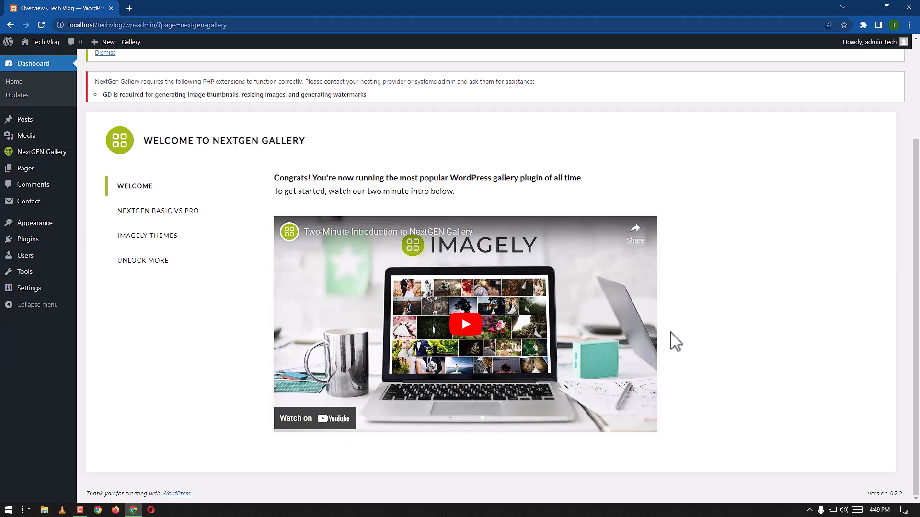
scroll(676, 342, "up", 3)
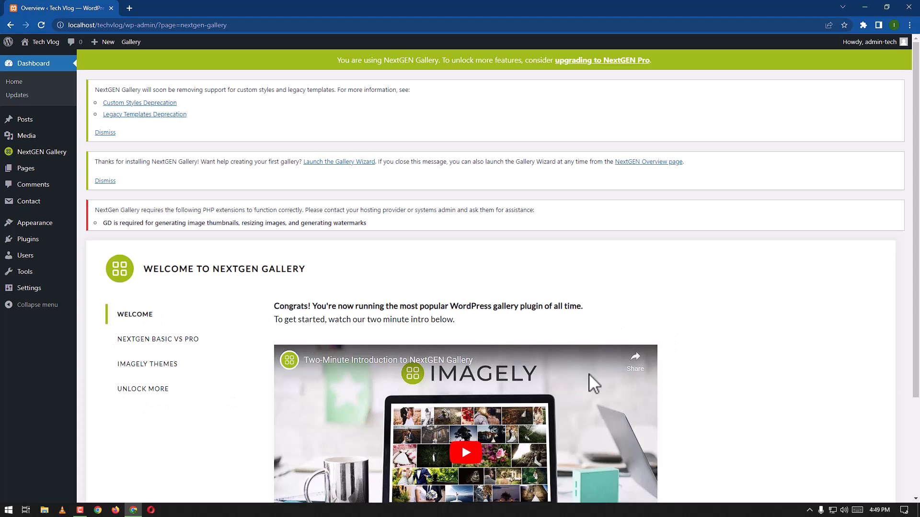
Create and select a new NextGEN gallery titled "technology" on the page for adding galleries and images
mouse_move(41, 160)
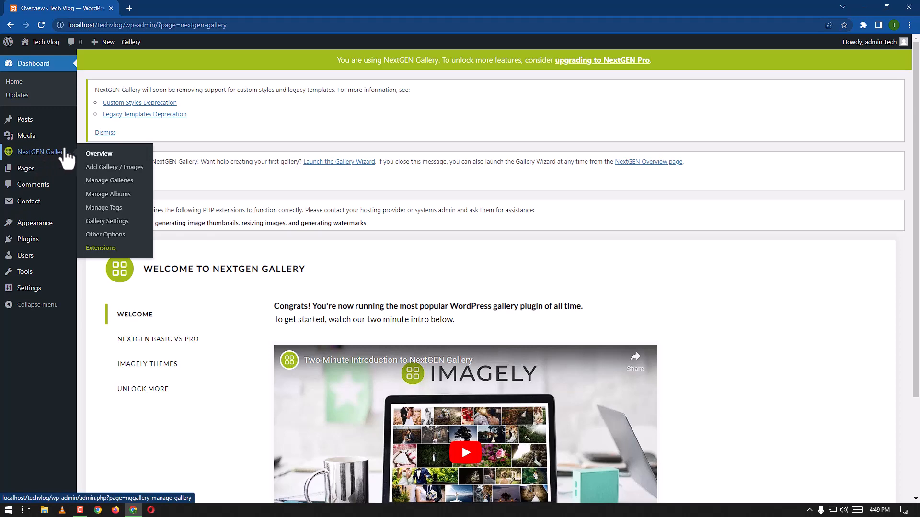
left_click(130, 195)
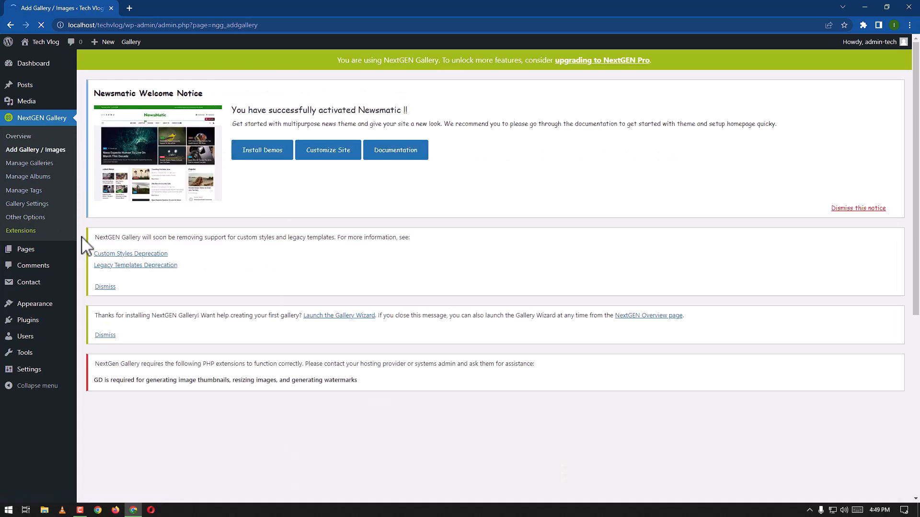
scroll(318, 338, "down", 4)
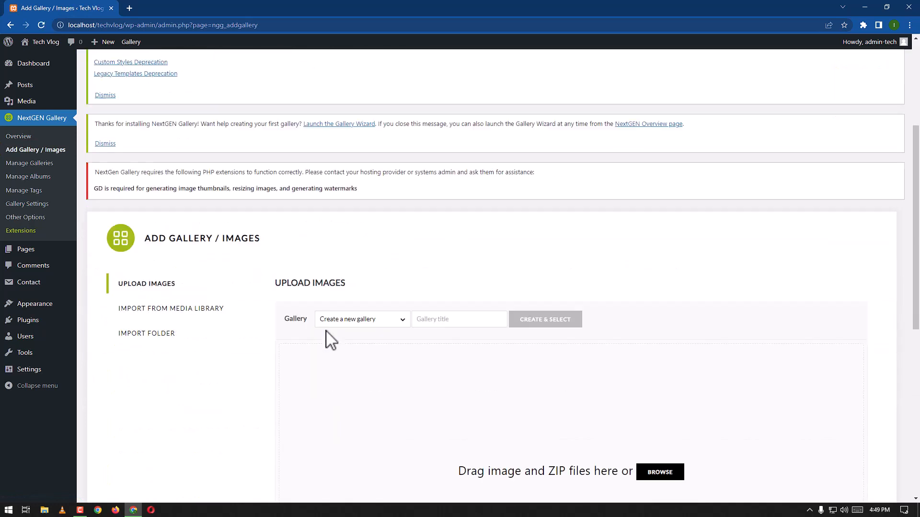
left_click(405, 322)
left_click(389, 332)
left_click(375, 320)
left_click(454, 319)
type("technology")
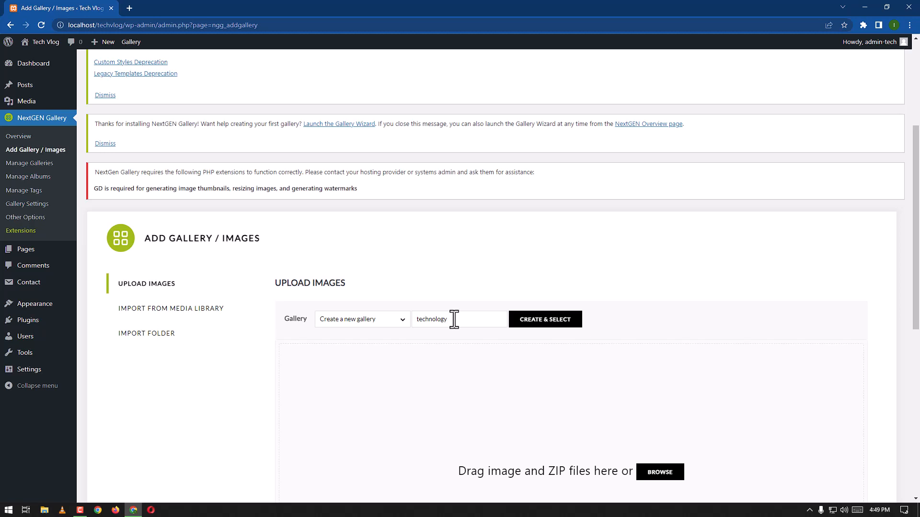
left_click(546, 321)
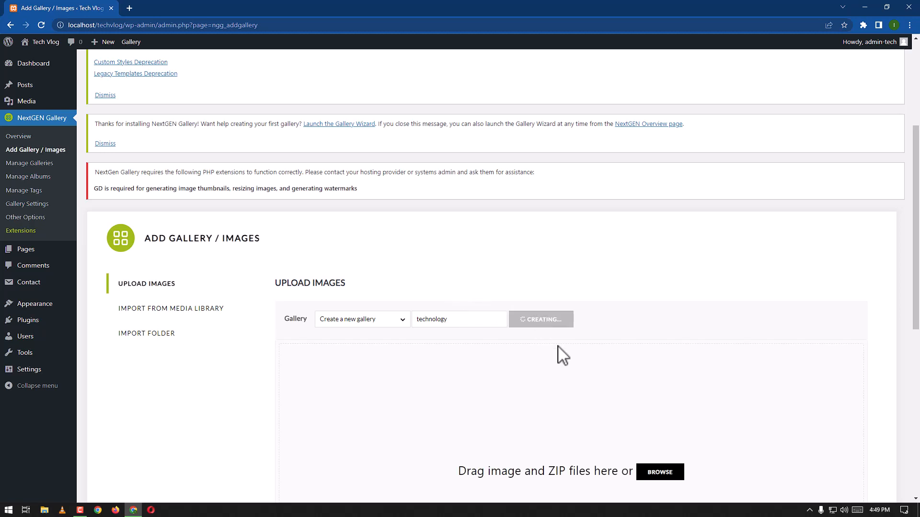
Try to upload image-removebg-preview.png from the Downloads folder to the technology gallery
scroll(570, 381, "down", 3)
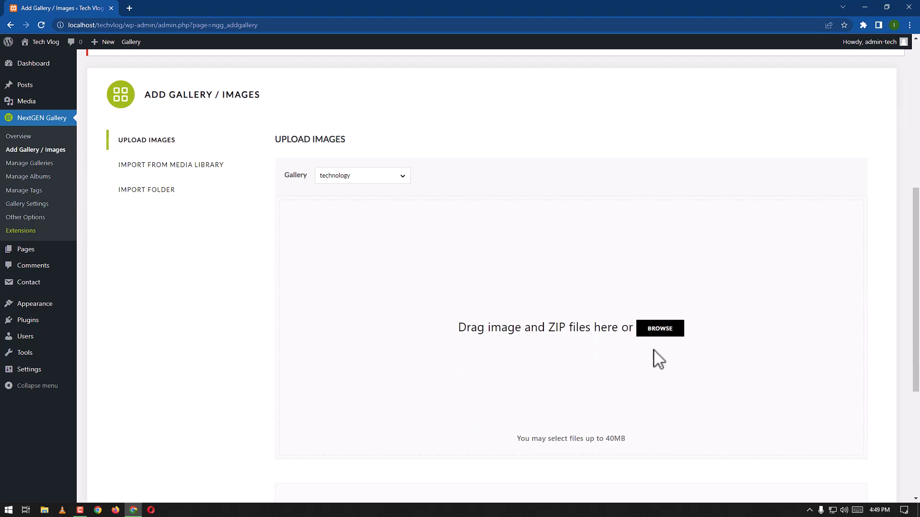
scroll(569, 398, "down", 5)
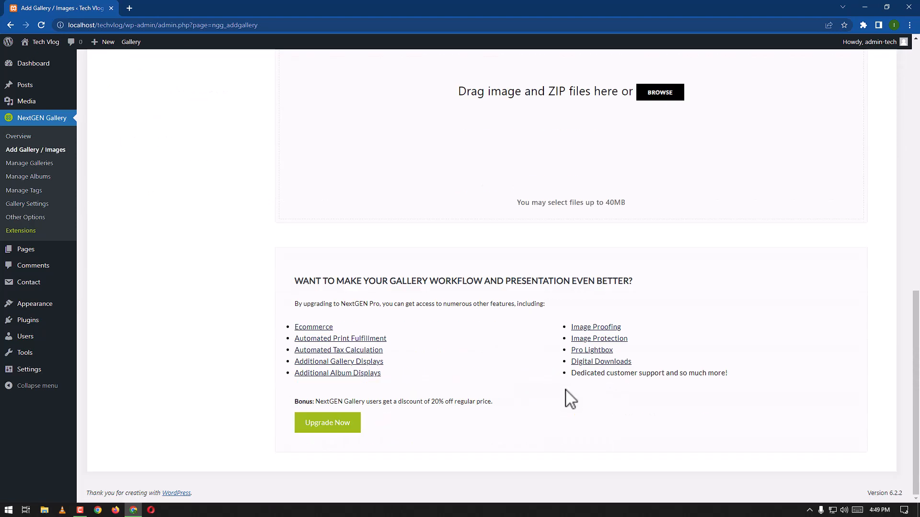
scroll(567, 396, "up", 2)
scroll(560, 424, "down", 2)
scroll(455, 423, "up", 5)
scroll(460, 424, "up", 2)
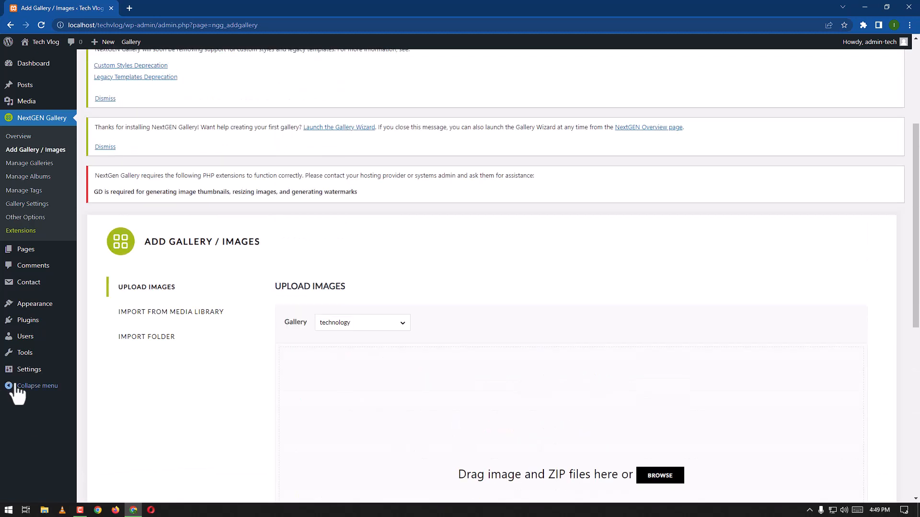
scroll(526, 400, "down", 1)
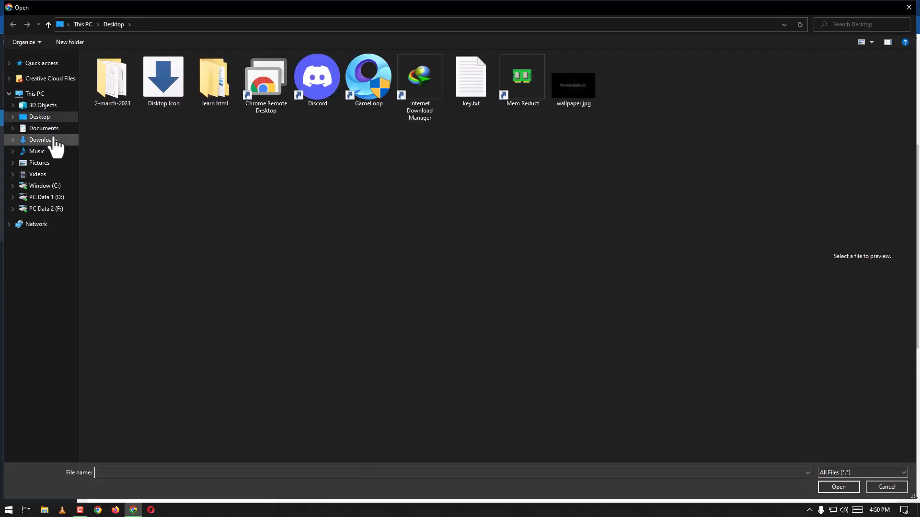
left_click(48, 140)
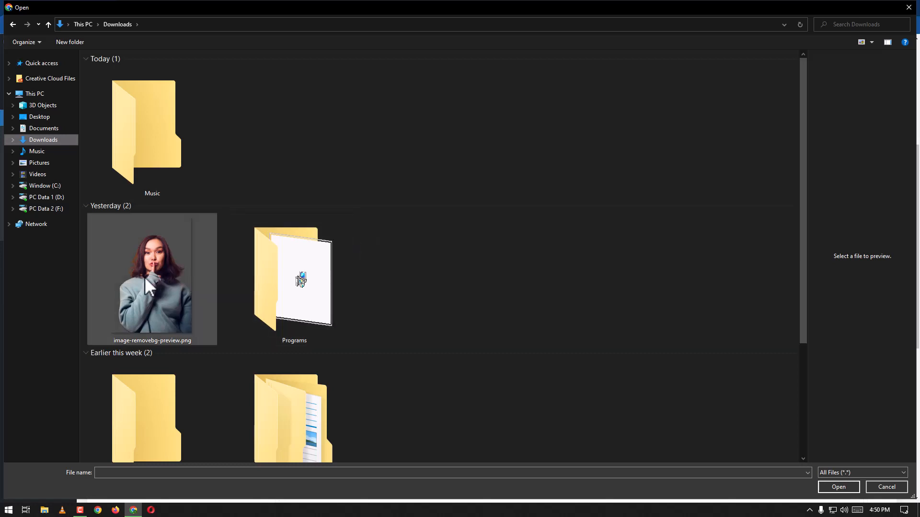
left_click(163, 279)
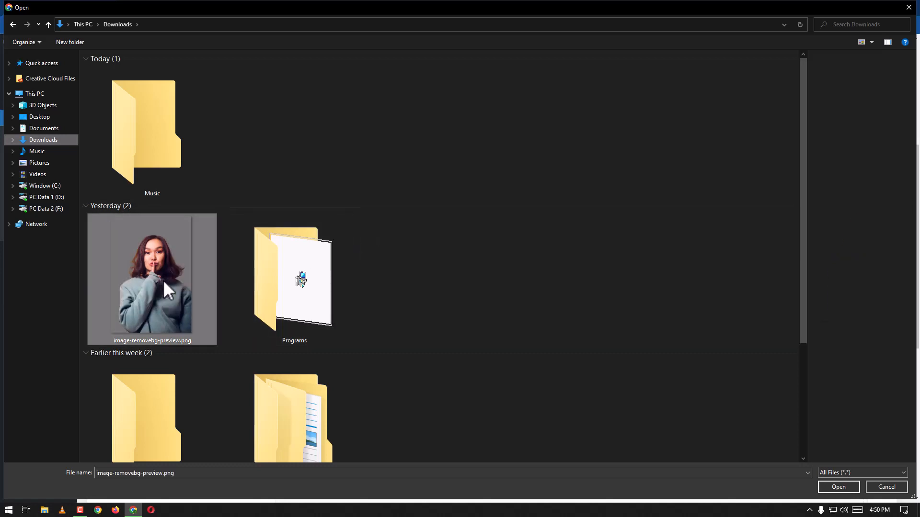
left_click(836, 489)
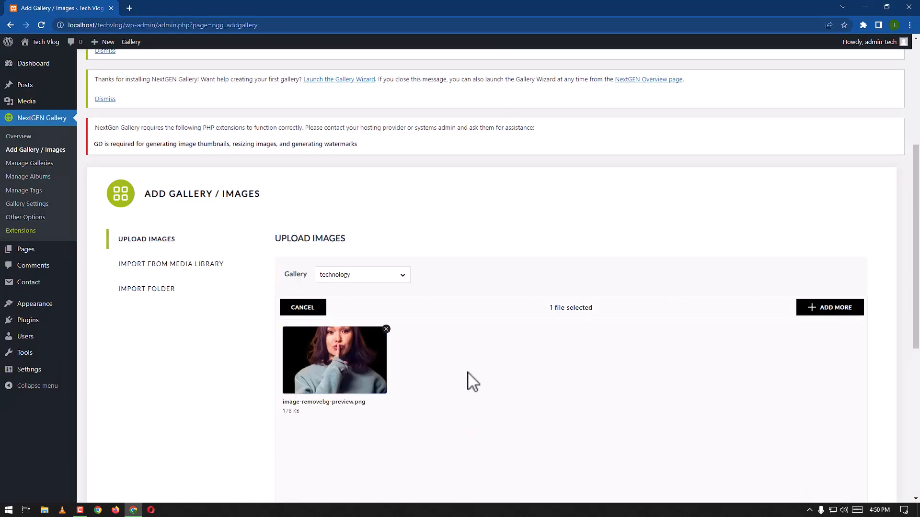
scroll(472, 382, "down", 4)
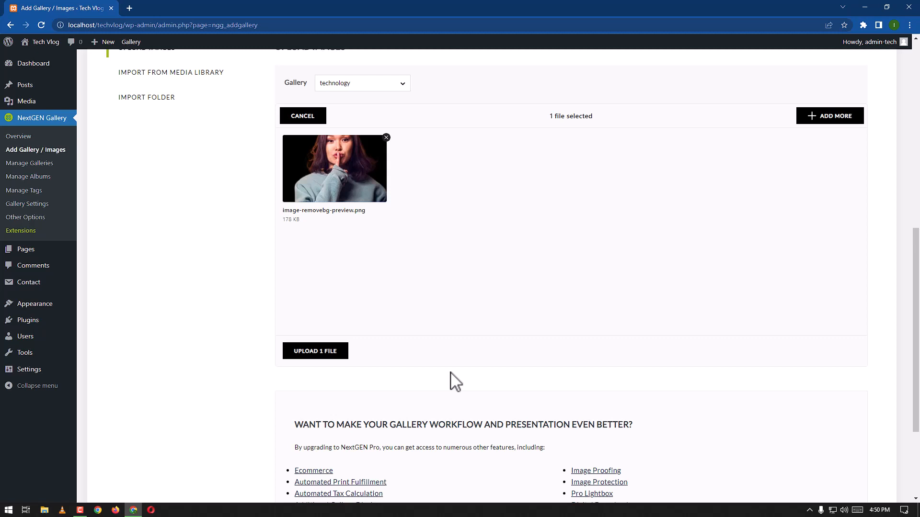
left_click(315, 353)
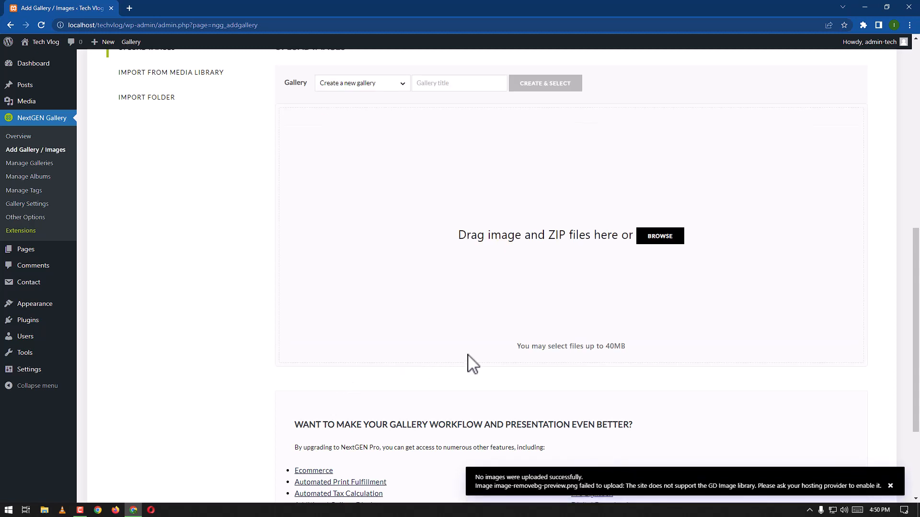
Search the existing NextGEN galleries for "technology" on the Manage Galleries page and look through the gallery list
scroll(543, 327, "up", 7)
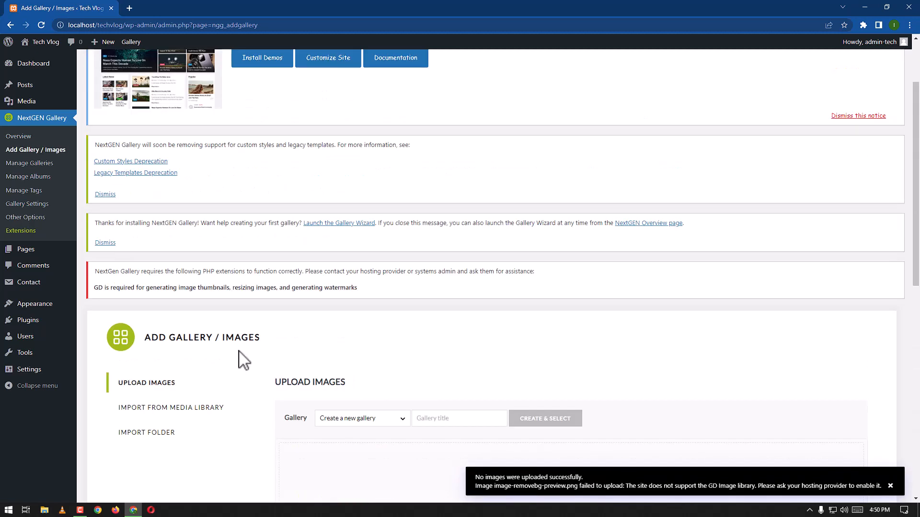
left_click(23, 163)
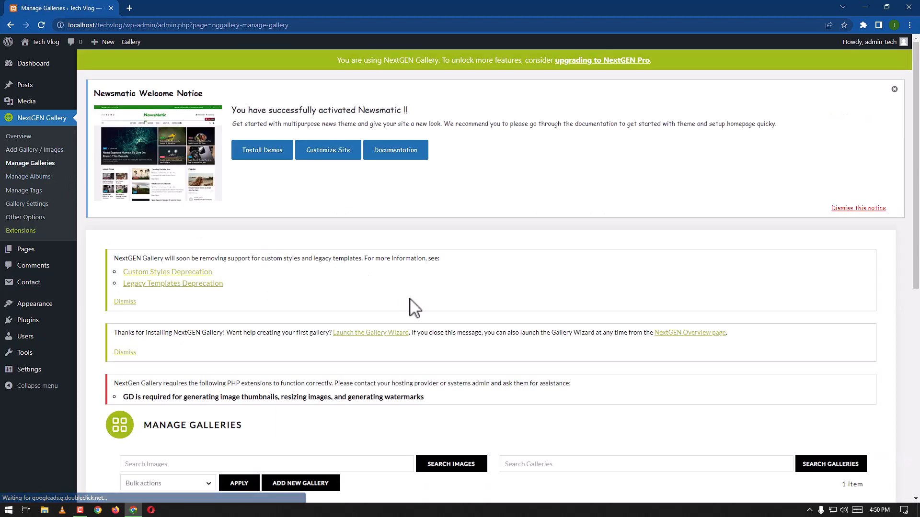
scroll(411, 305, "down", 2)
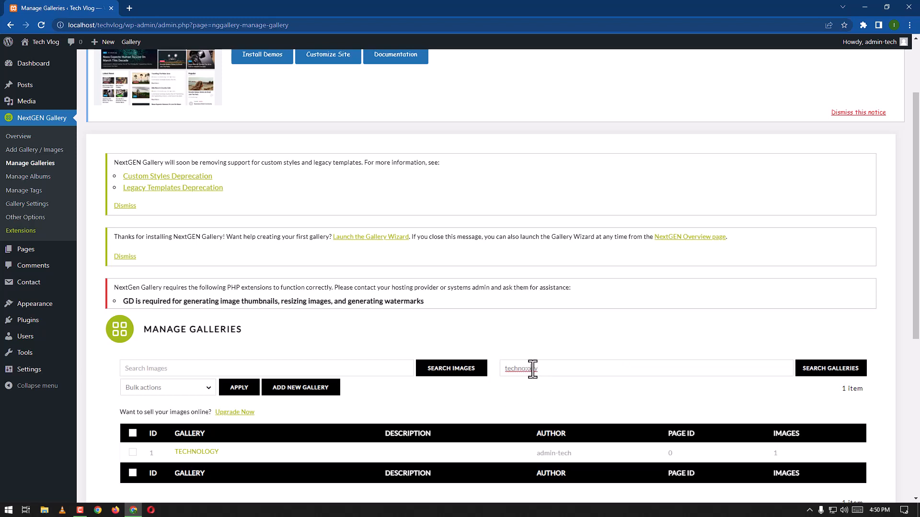
key("BackSpace")
left_click(828, 376)
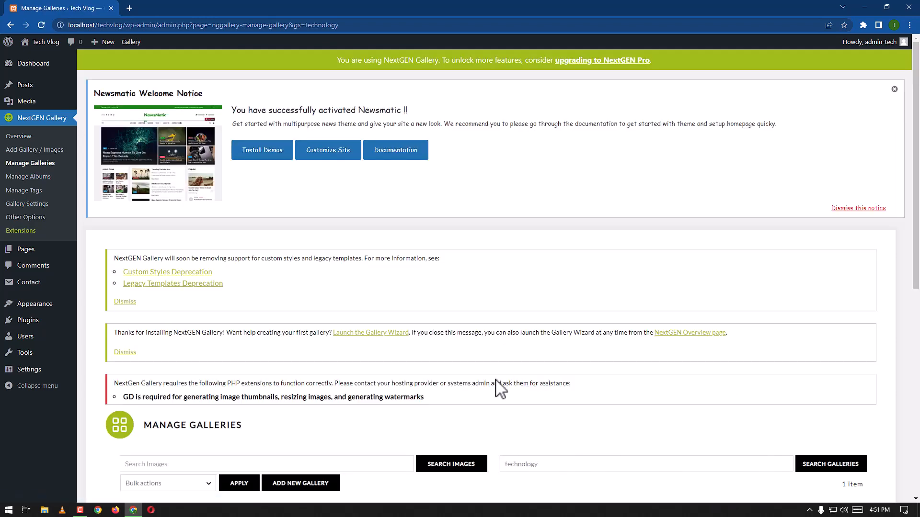
scroll(495, 387, "down", 4)
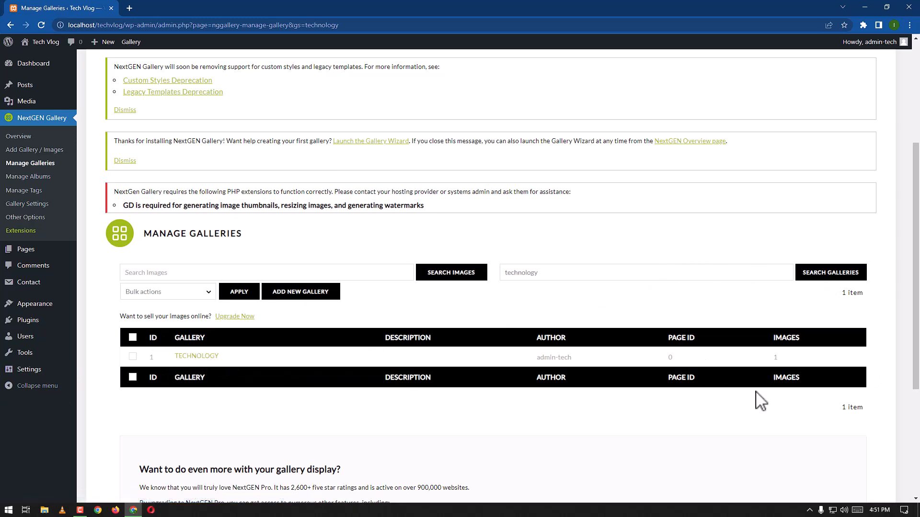
scroll(749, 413, "down", 2)
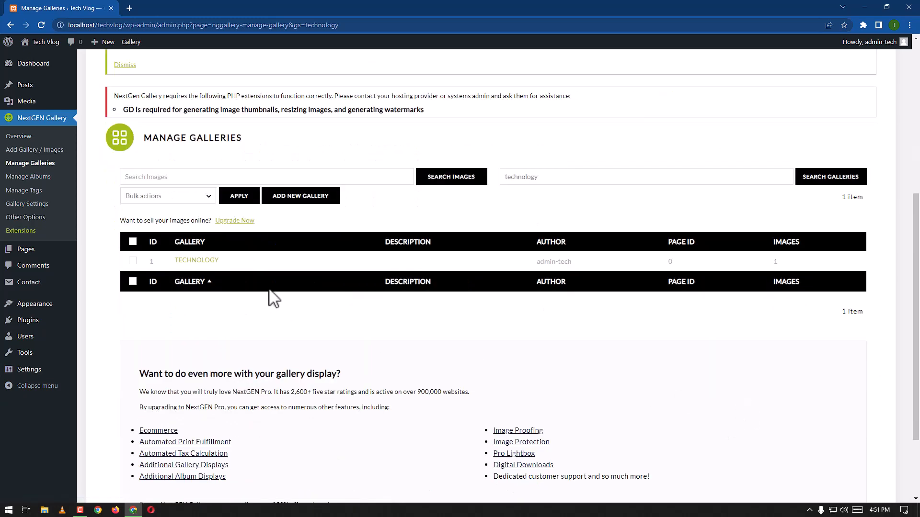
scroll(444, 292, "down", 2)
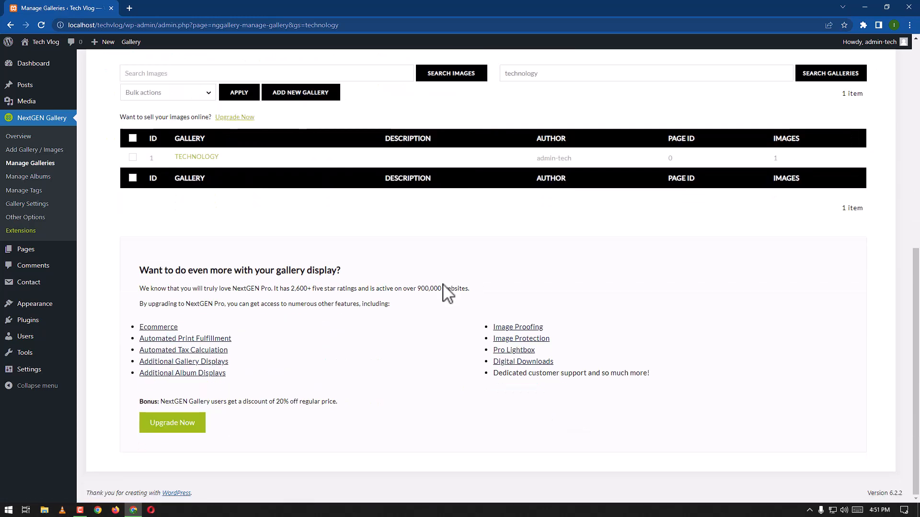
scroll(445, 292, "up", 8)
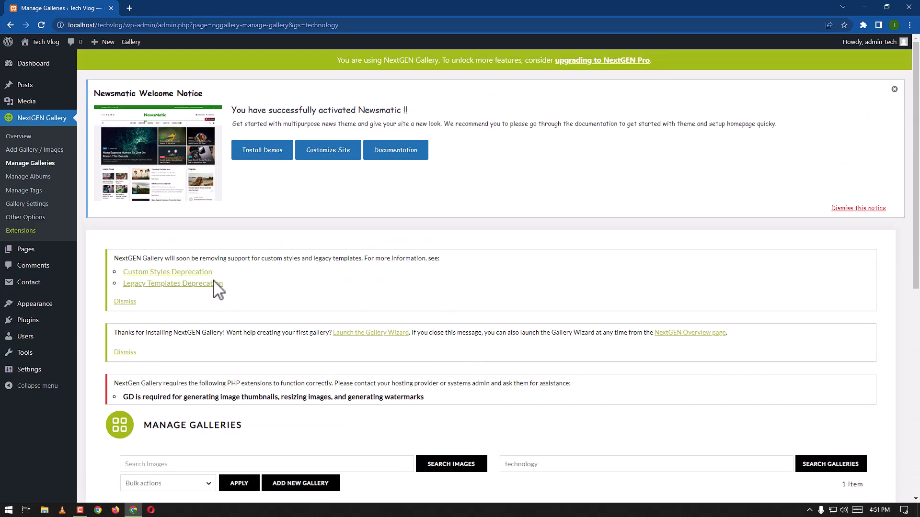
Open the Manage Albums page and examine the album selection, the new album field and the gallery and album columns
left_click(29, 177)
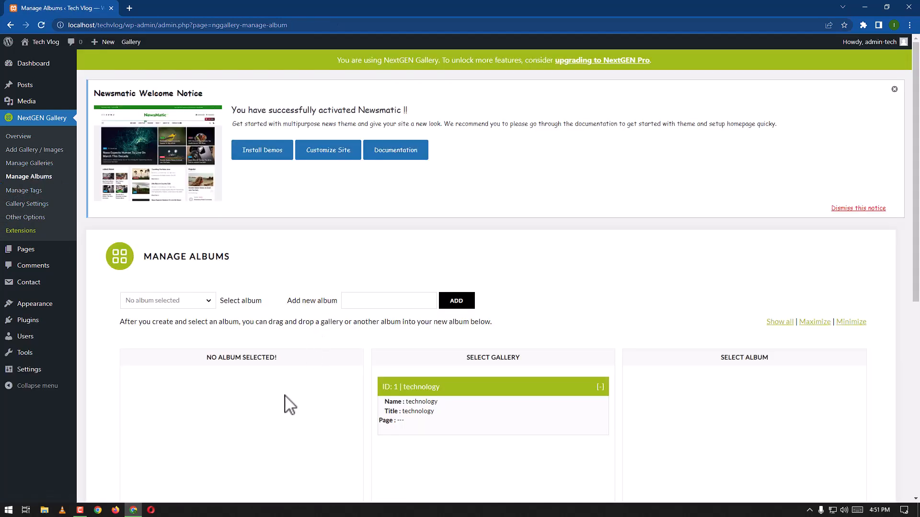
left_click(211, 302)
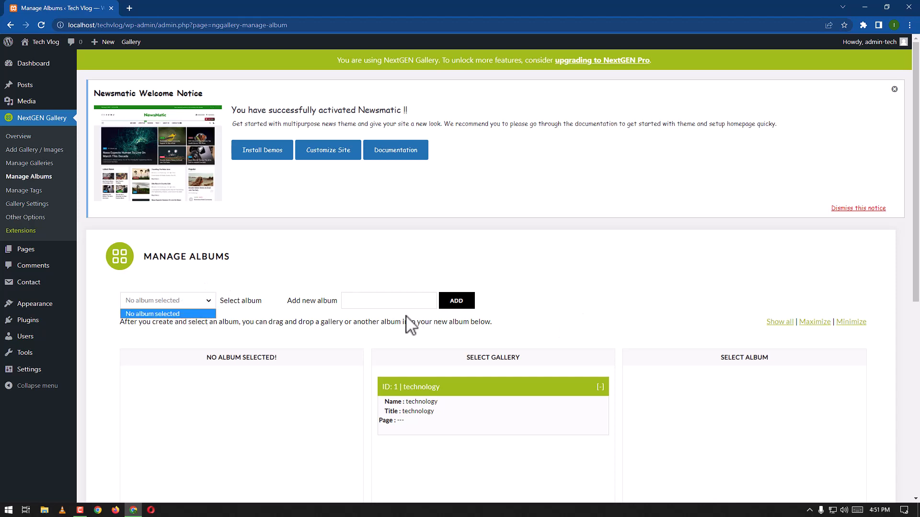
left_click(392, 298)
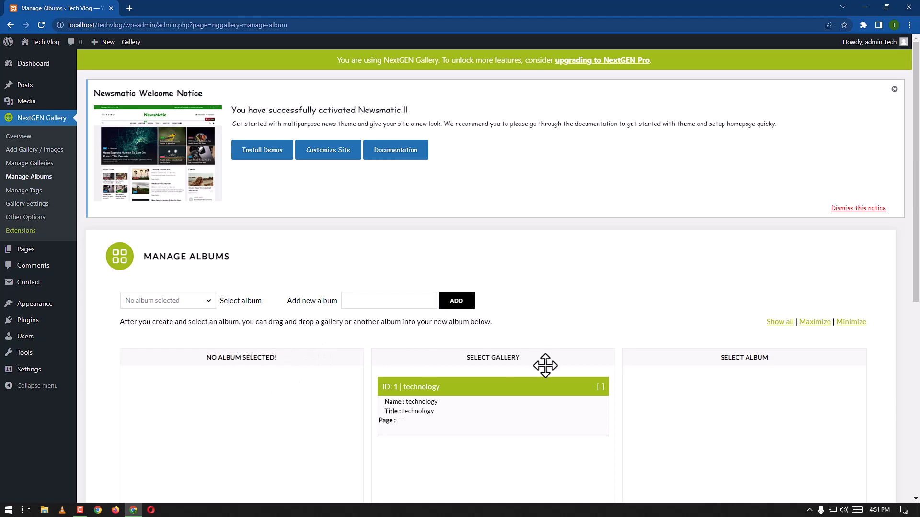
scroll(545, 366, "down", 2)
scroll(668, 322, "down", 5)
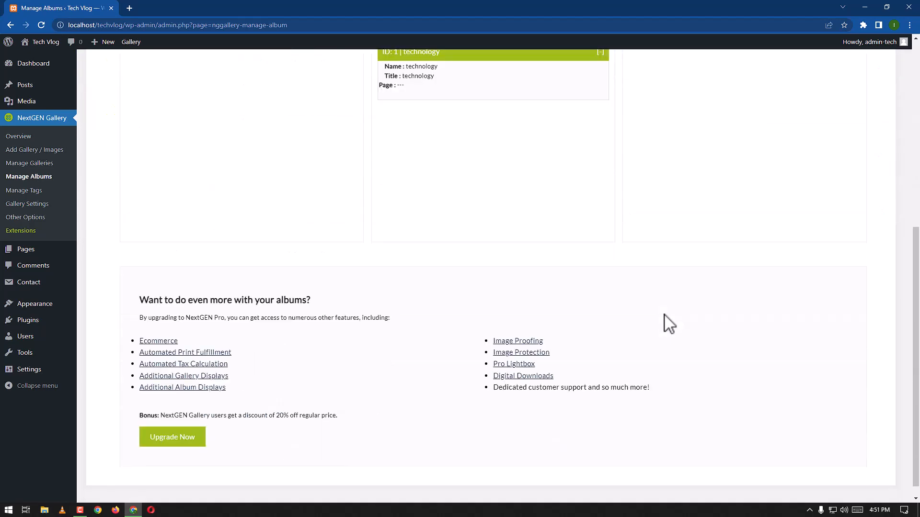
scroll(668, 322, "up", 7)
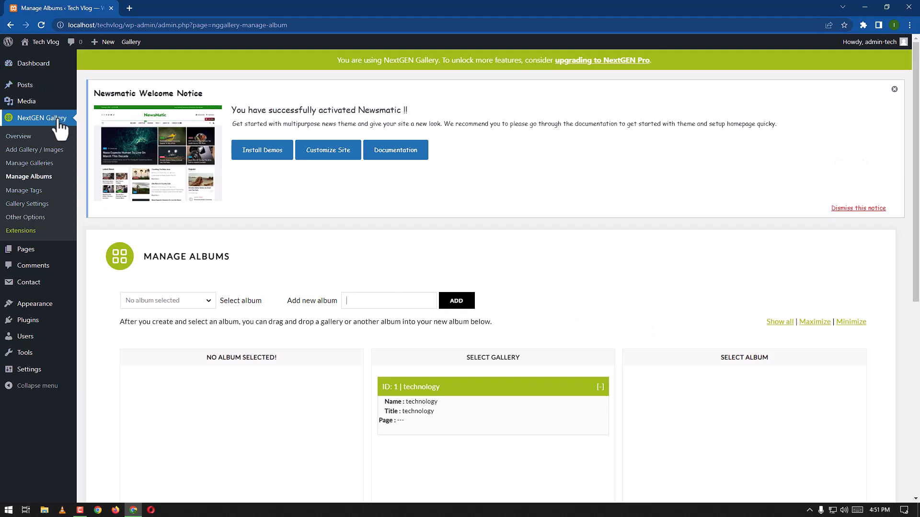
Open the Gallery Settings page and examine the Basic Thumbnails options and the list of other gallery display types
left_click(30, 206)
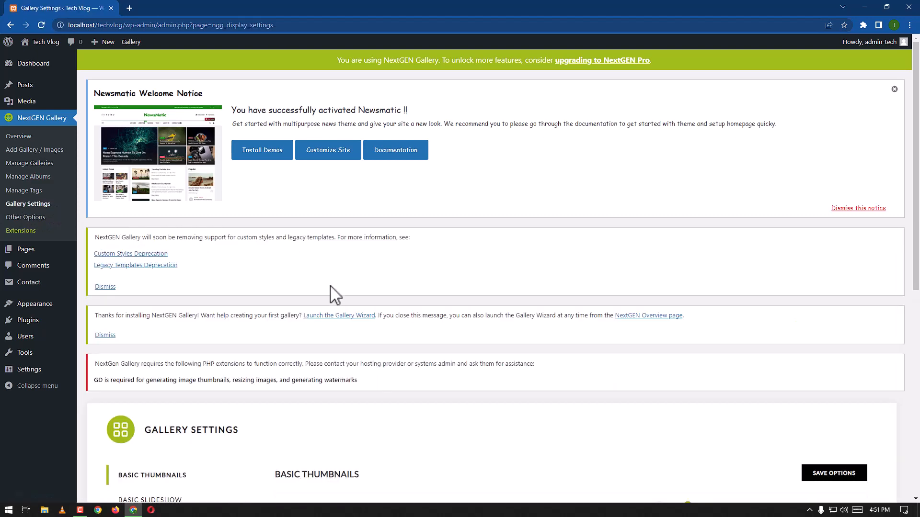
scroll(333, 294, "down", 4)
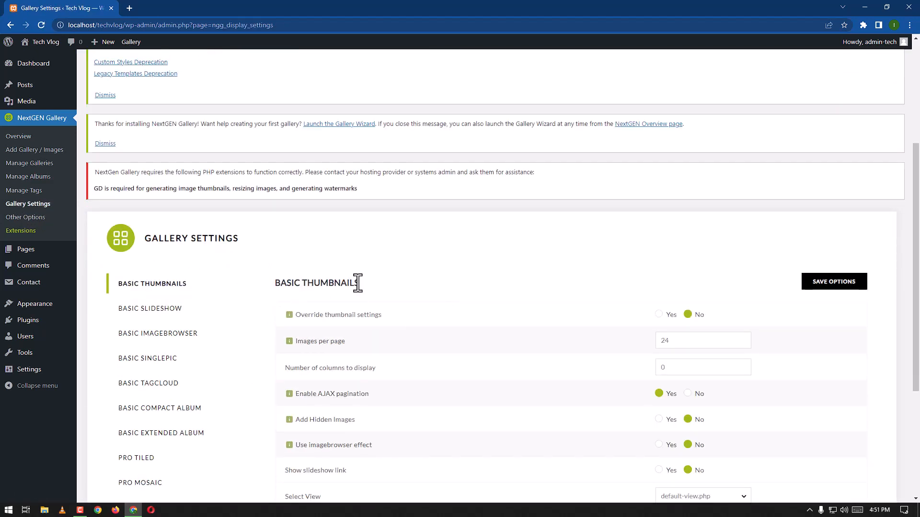
mouse_move(305, 315)
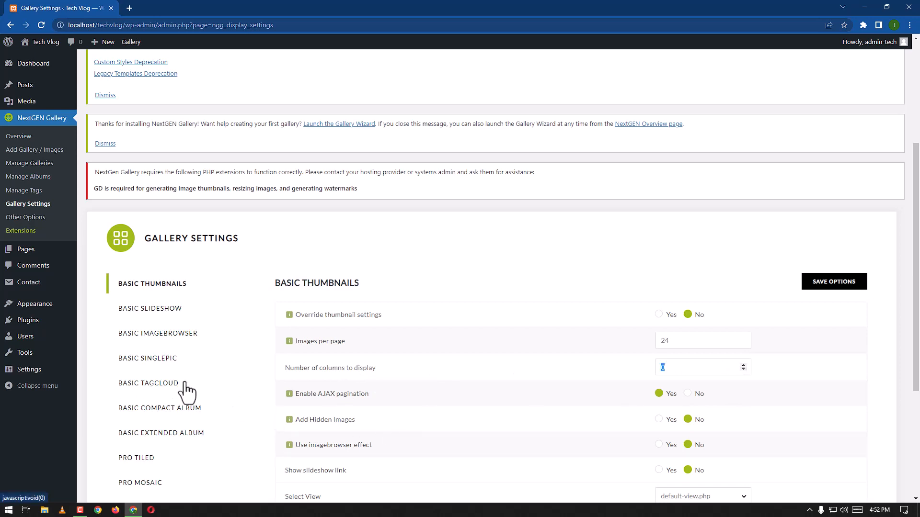
mouse_move(329, 405)
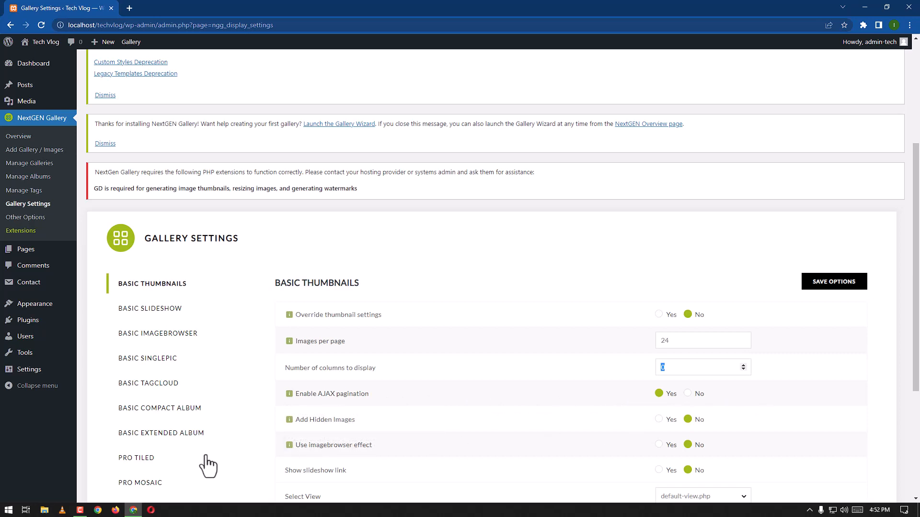
scroll(428, 447, "down", 4)
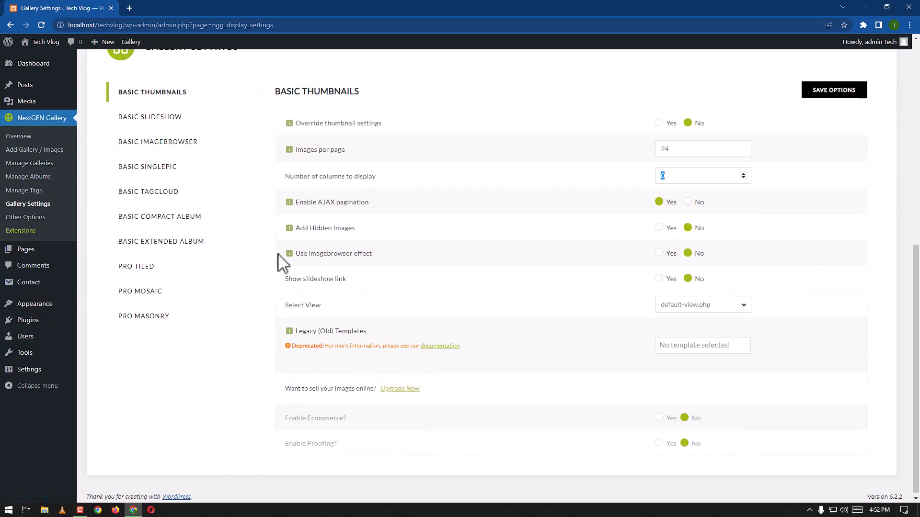
scroll(386, 443, "up", 8)
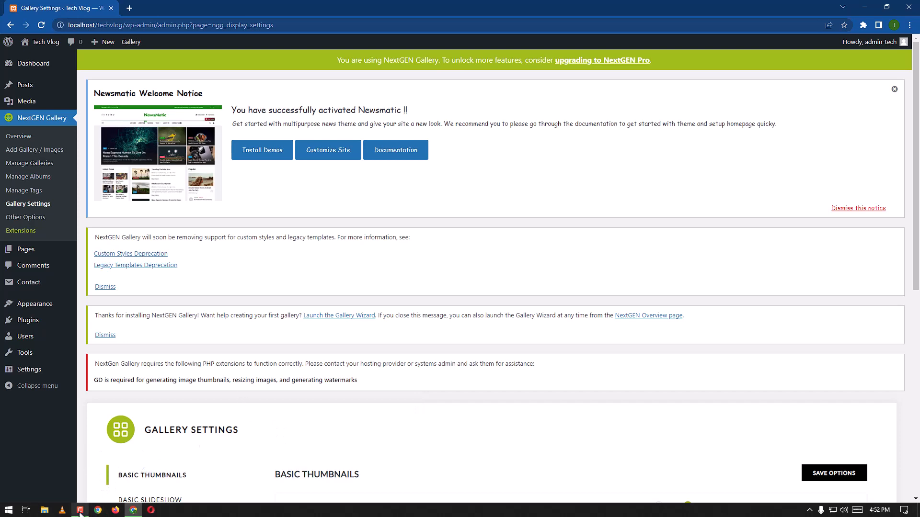
mouse_move(80, 514)
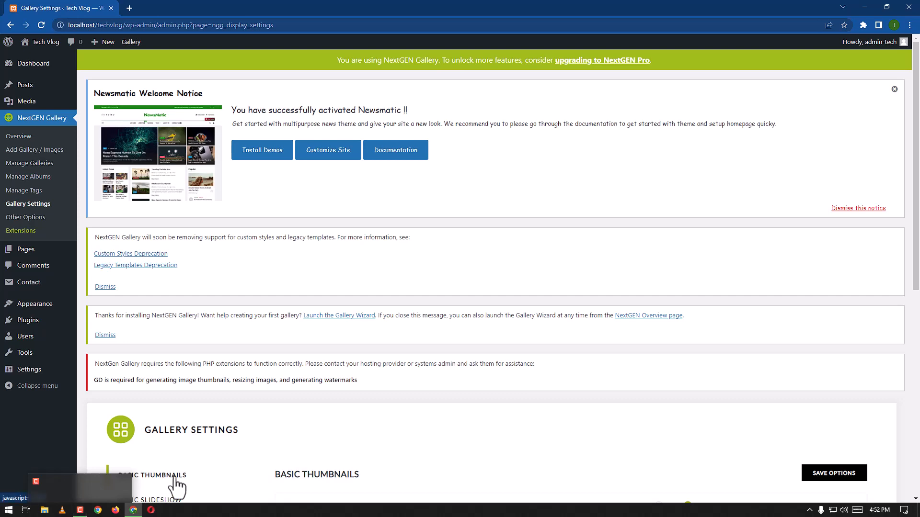